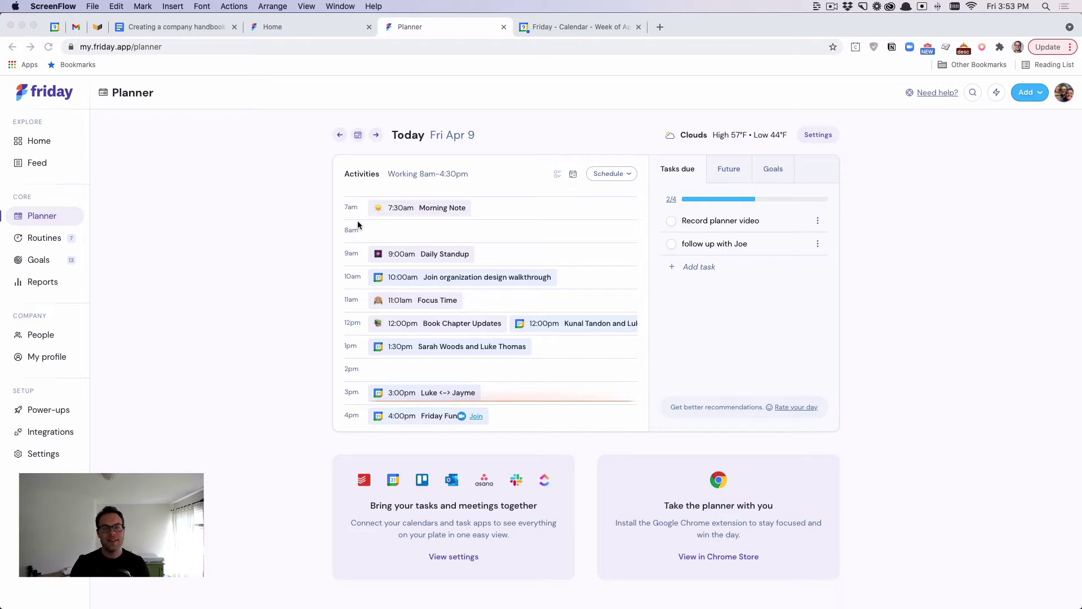
Check off the 'Record planner video' task so today's progress reaches 3/4.
left_click(404, 217)
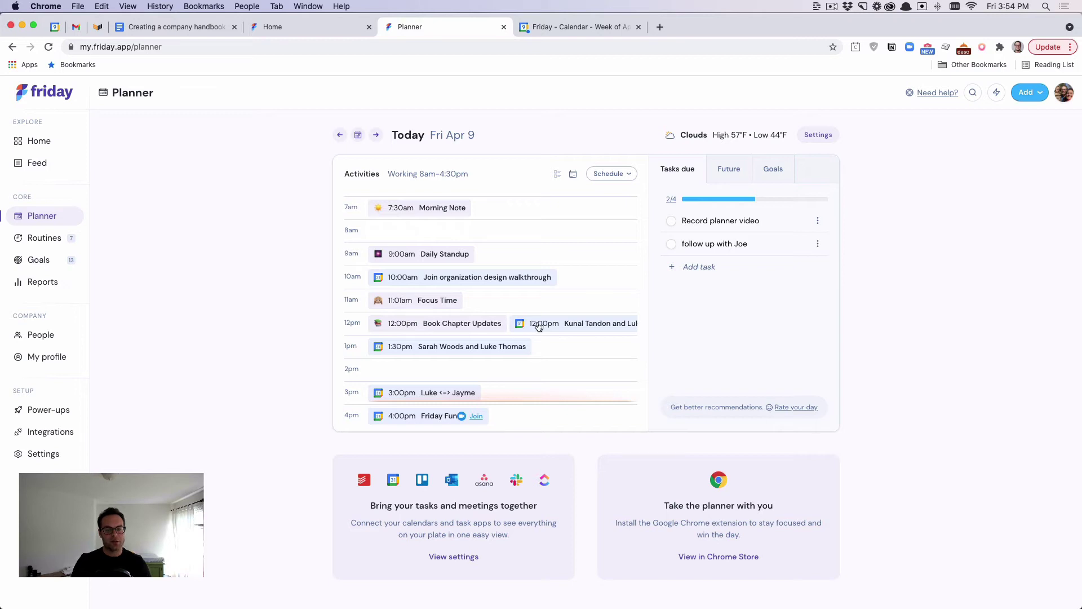
mouse_move(397, 372)
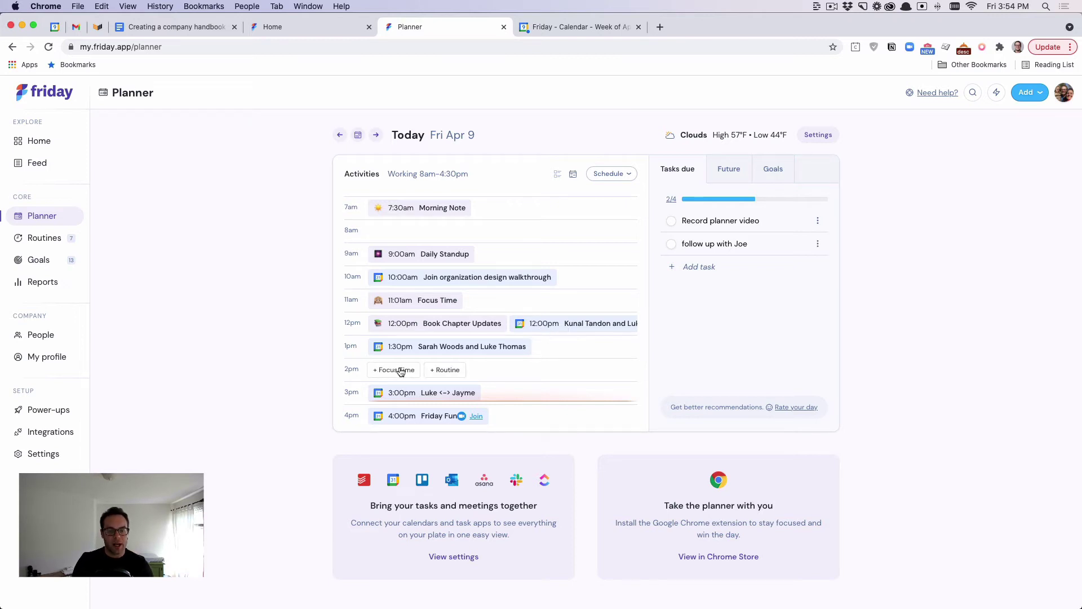
left_click(672, 222)
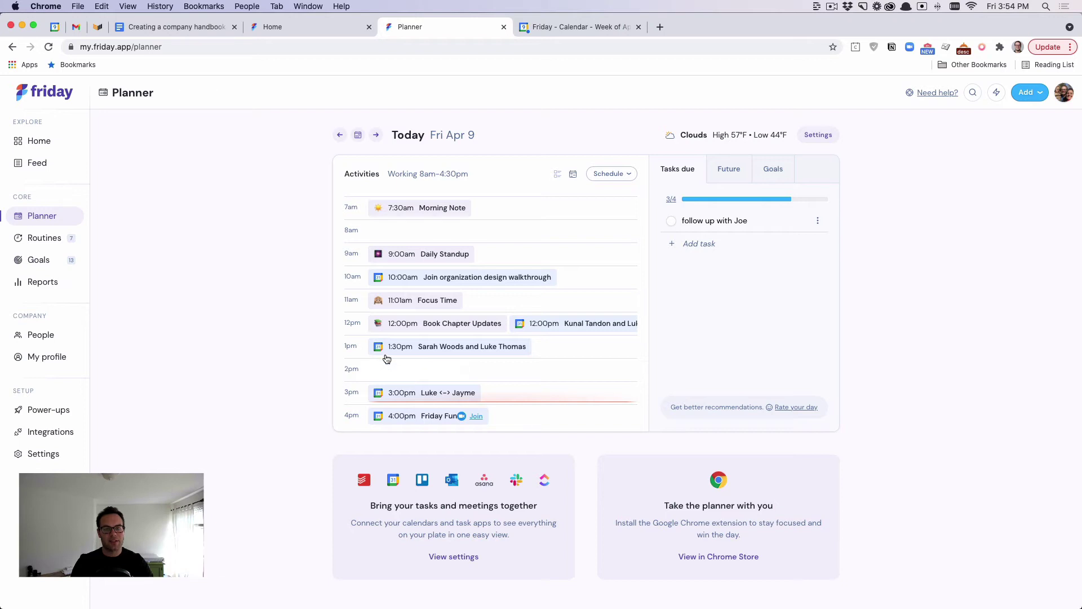
Schedule a focus-time session until 4:00pm that blocks facebook.com and twitter.com.
key("super+t")
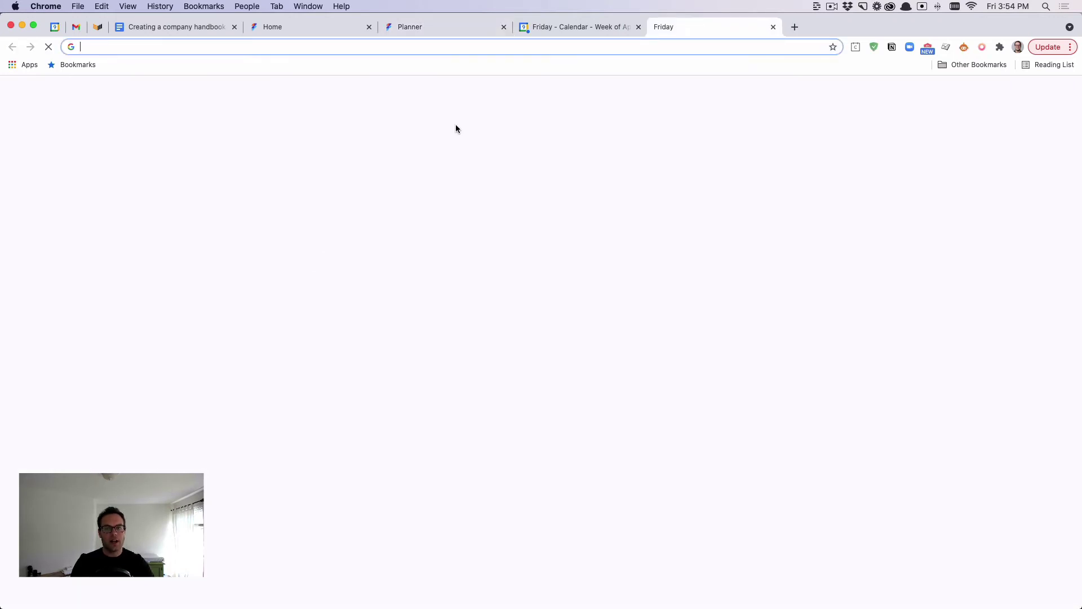
left_click(979, 105)
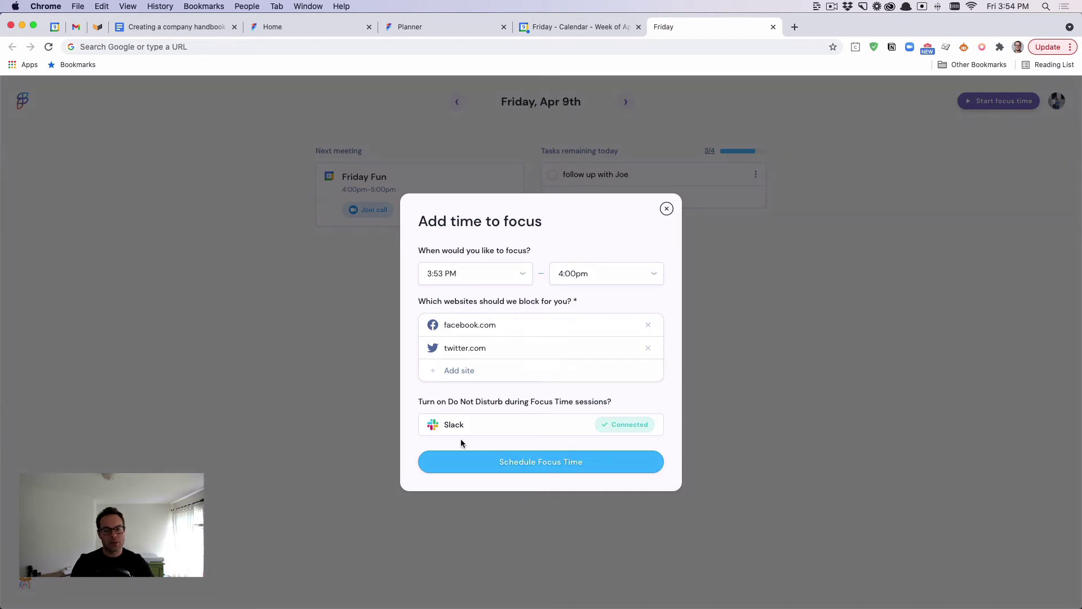
left_click(506, 469)
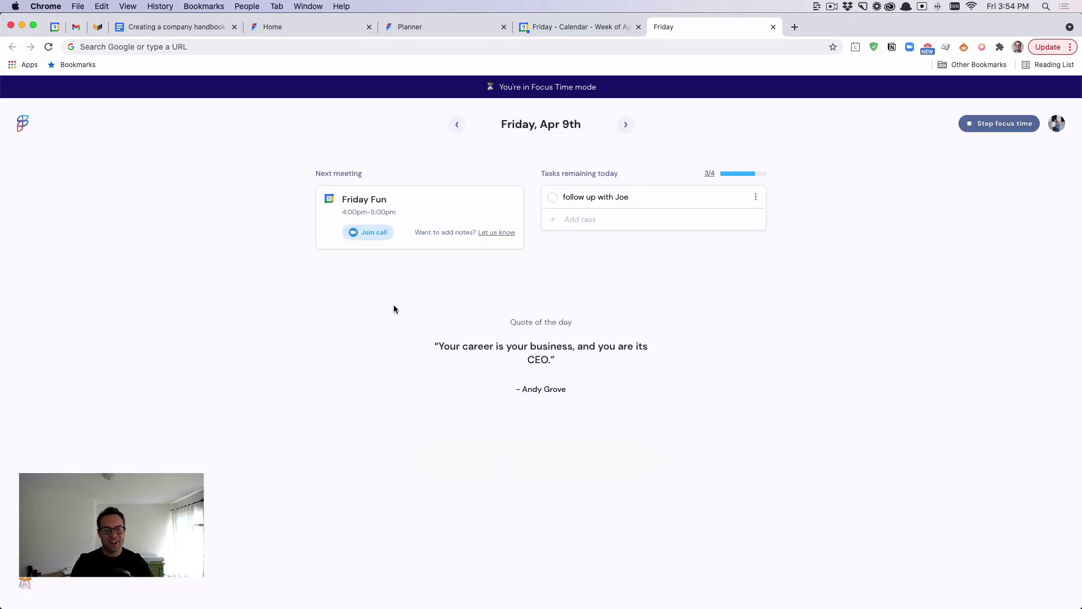
Verify twitter.com and facebook.com both show block pages, then close the test tab.
left_click(794, 27)
type("twitter.com")
key("Return")
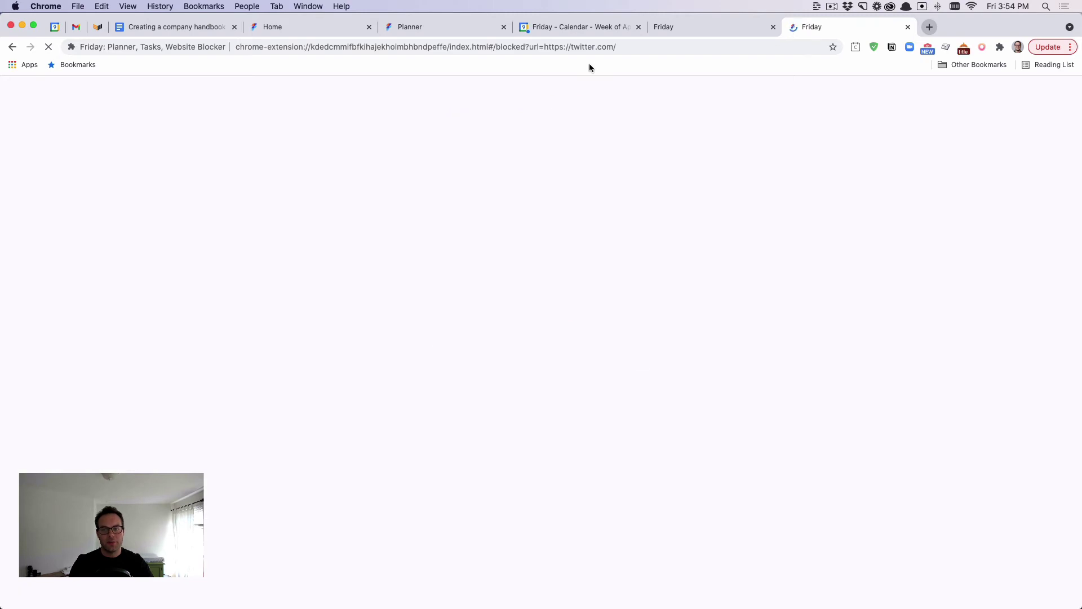
left_click(691, 44)
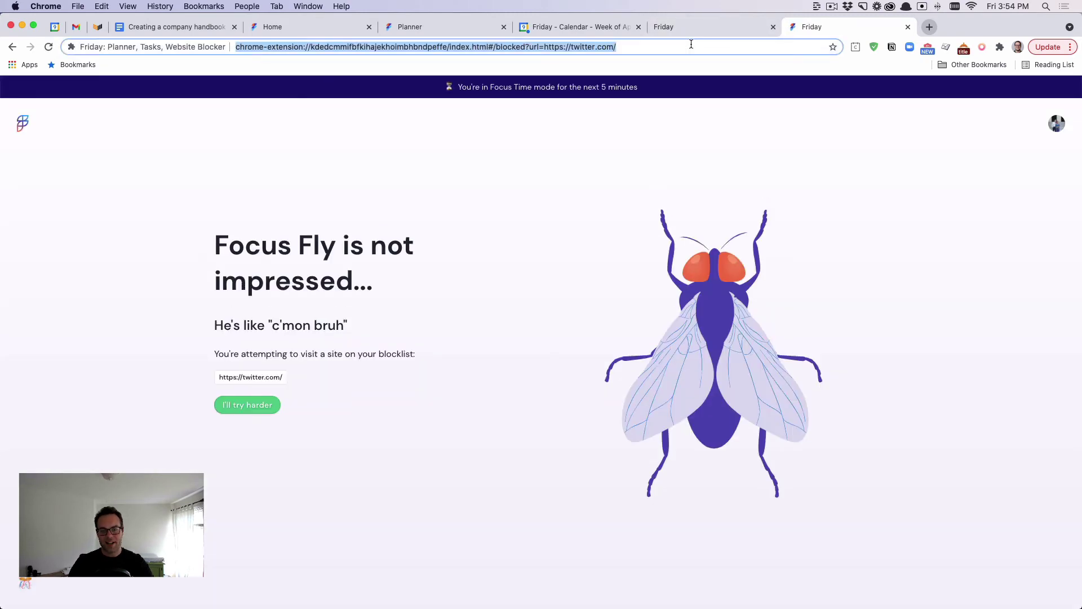
type("facebook.com")
key("Return")
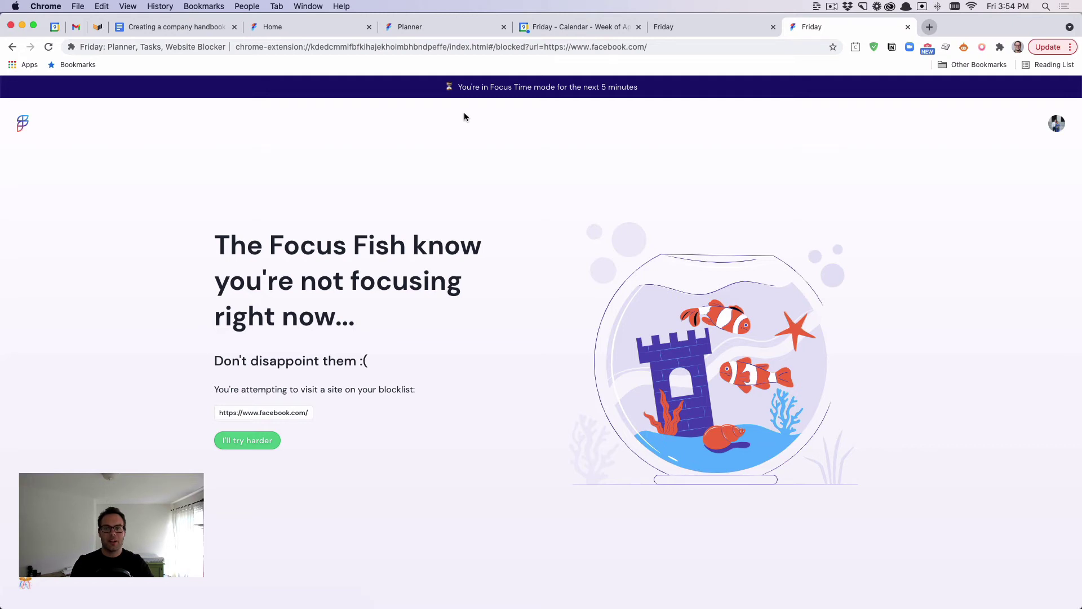
key("super+w")
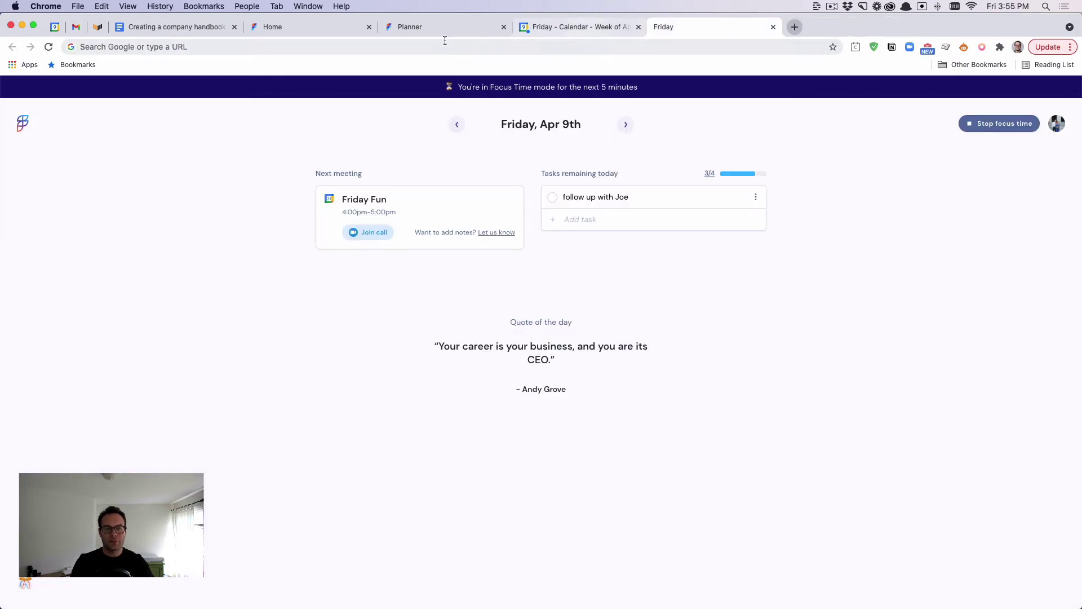
Reschedule the remaining follow-up task to Monday Apr 12 via Pick a date.
left_click(443, 27)
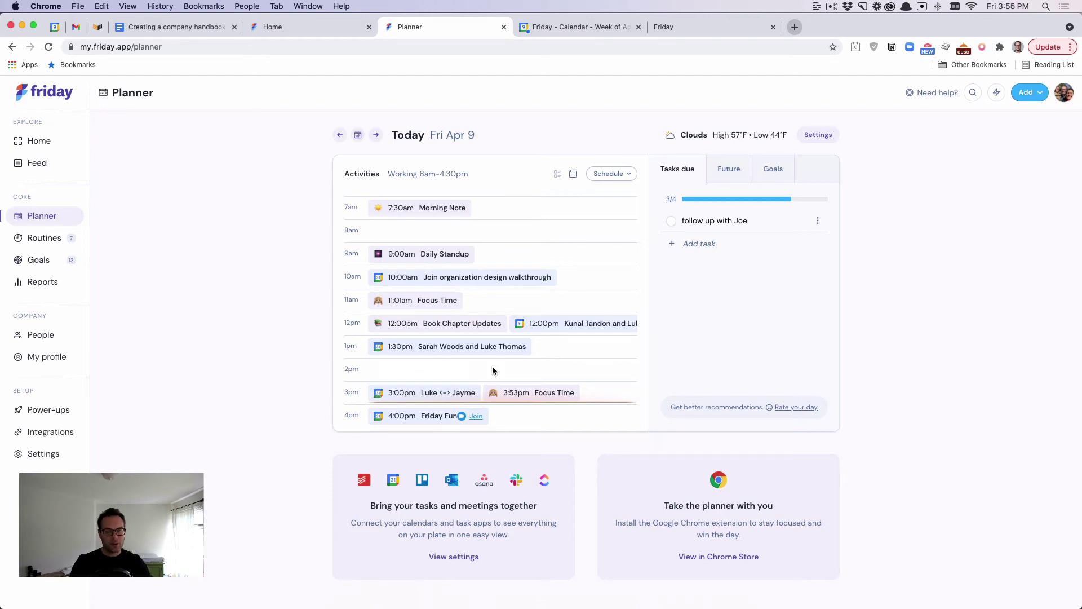
mouse_move(715, 221)
left_click(806, 220)
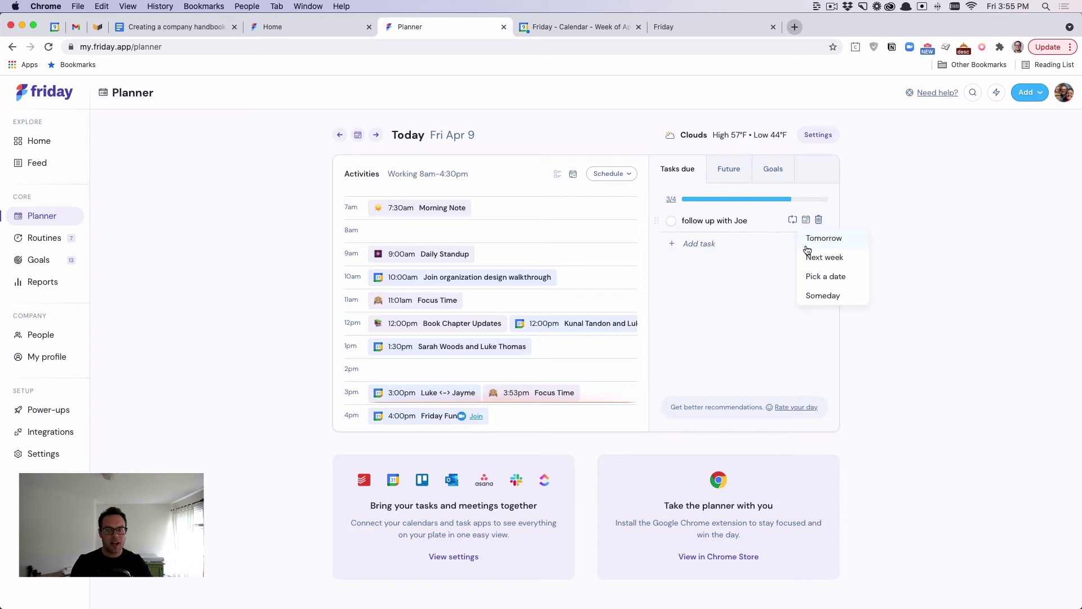
left_click(815, 280)
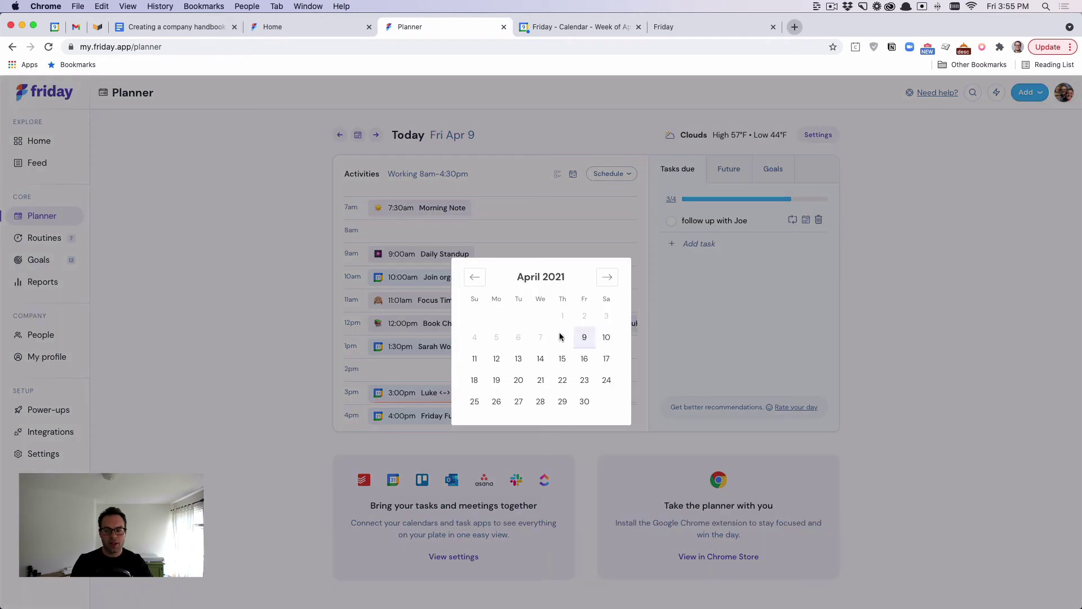
left_click(497, 359)
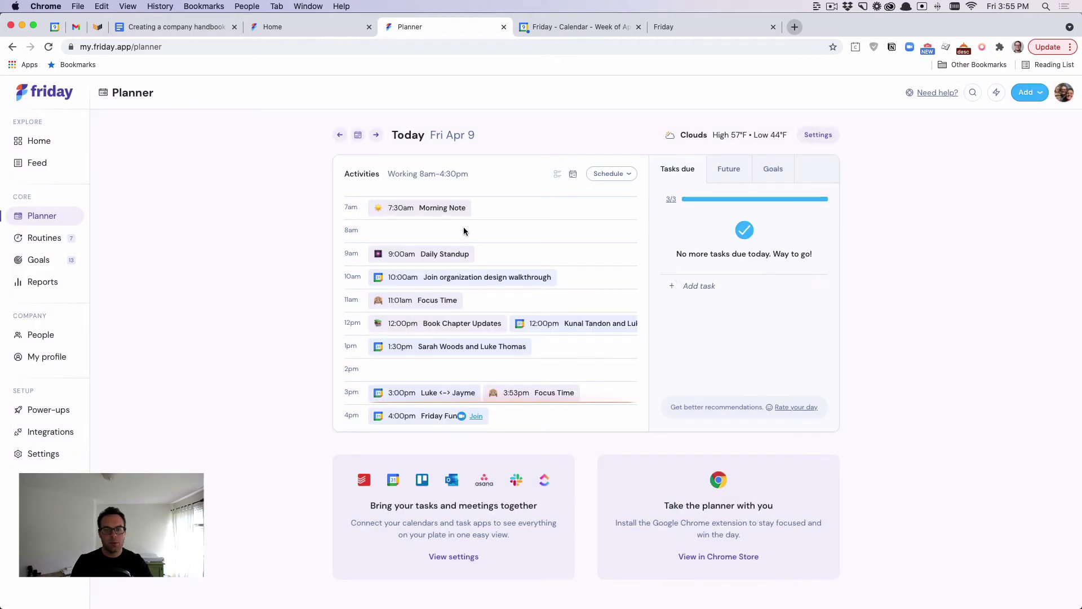
Step forward to Monday Apr 12 to confirm the task, then back to Fri Apr 9.
left_click(376, 136)
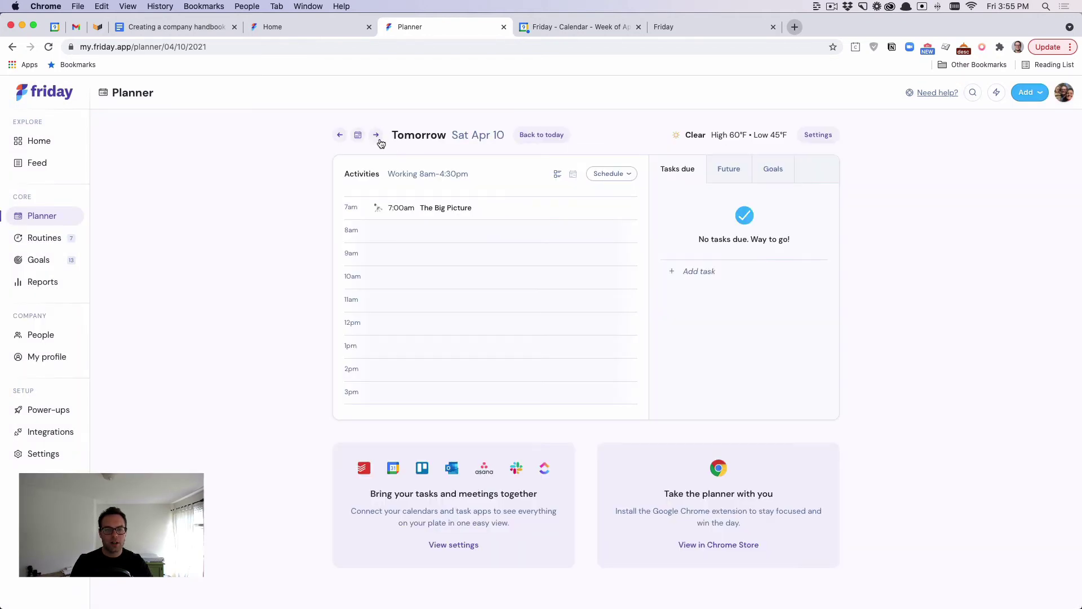
left_click(377, 136)
left_click(377, 137)
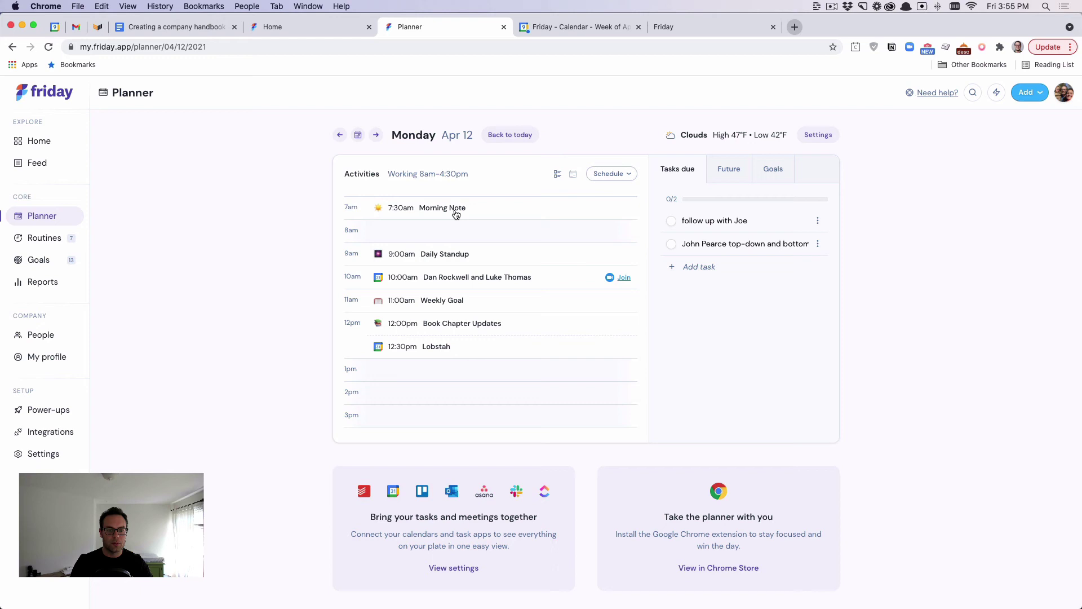
left_click(340, 136)
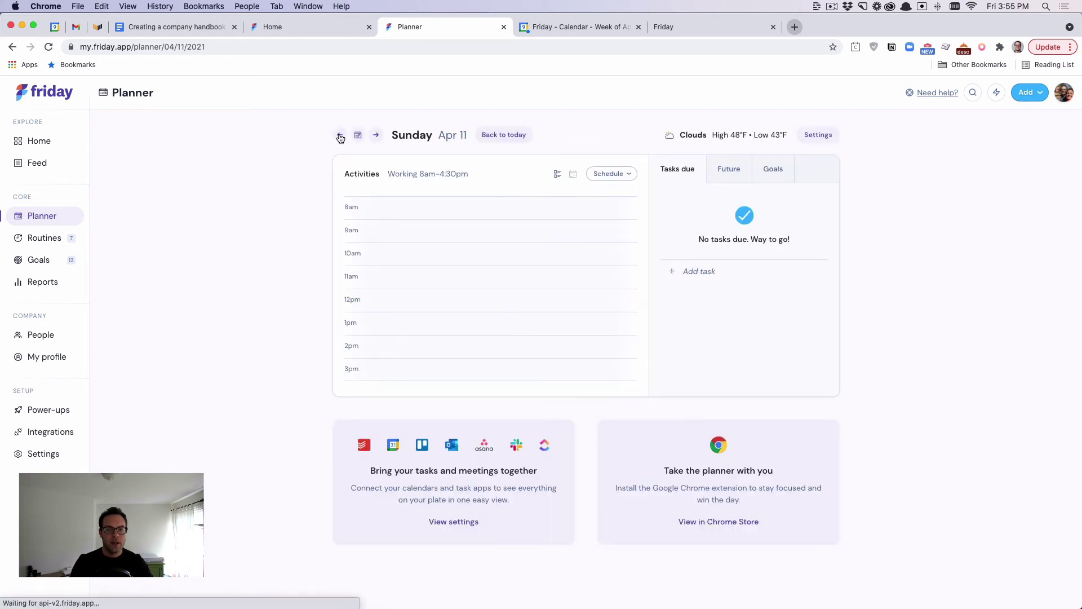
left_click(340, 136)
left_click(340, 136)
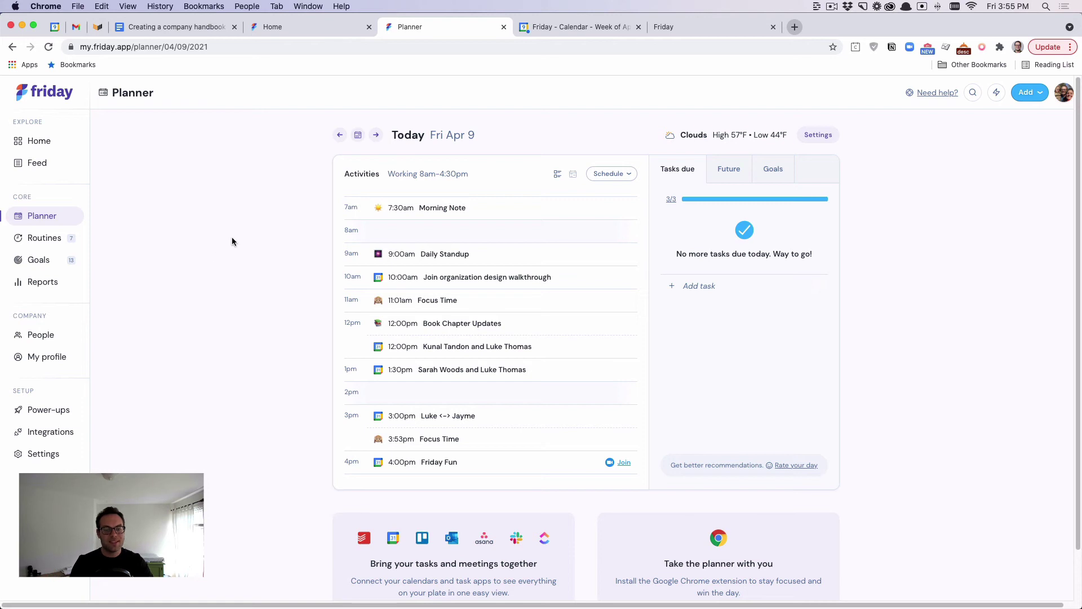
Switch today's Activities list to the compact layout grouped by hour rows.
left_click(572, 175)
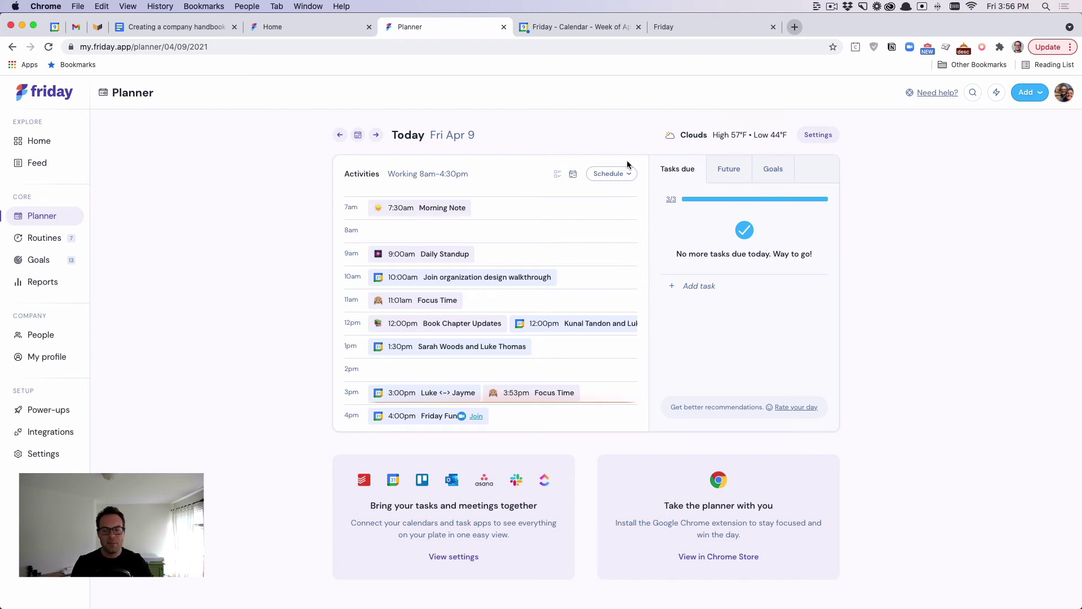
Rate Fri Apr 9 with the grinning mood, productivity 5 Super, and Morning as most productive.
left_click(789, 408)
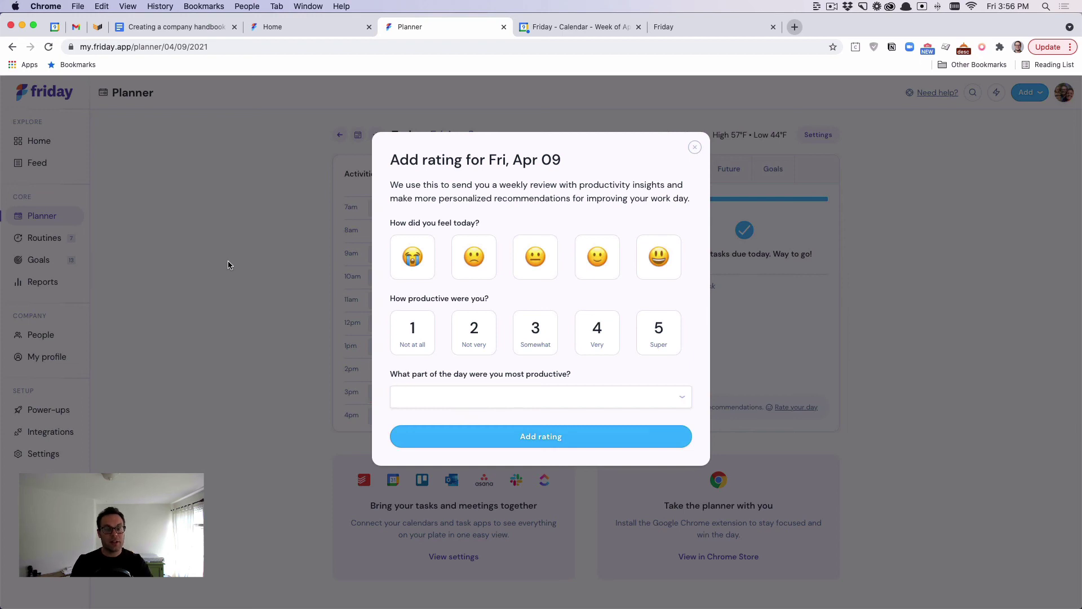
left_click(653, 268)
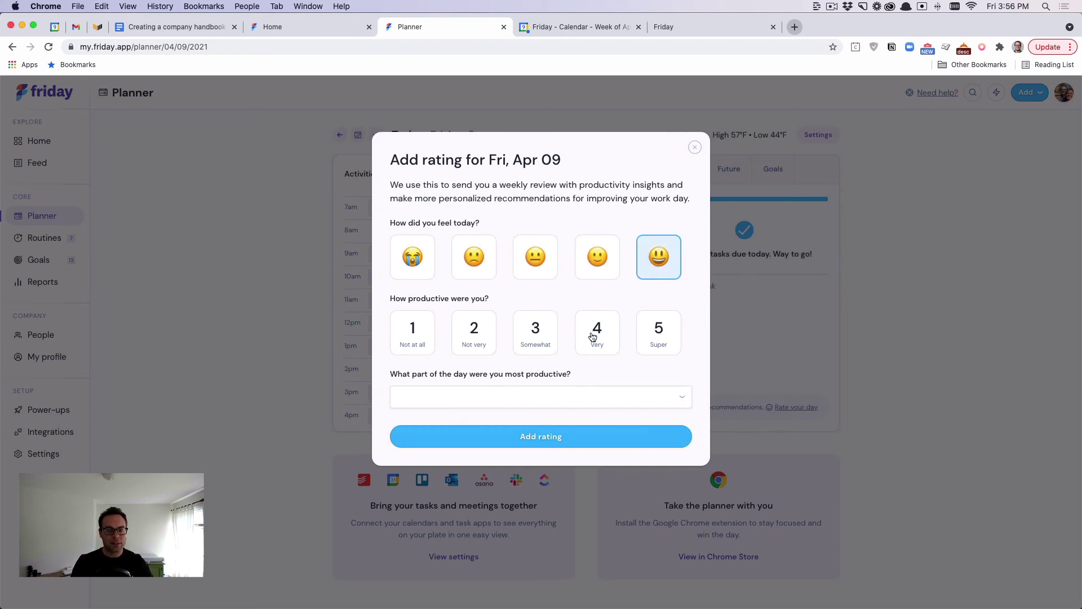
left_click(593, 337)
left_click(653, 335)
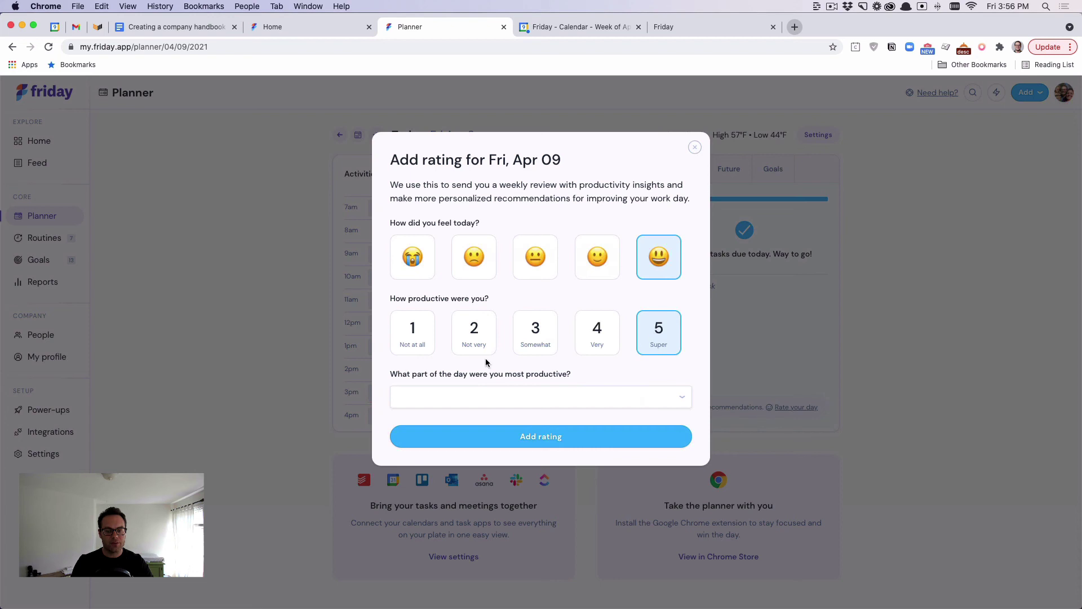
left_click(474, 400)
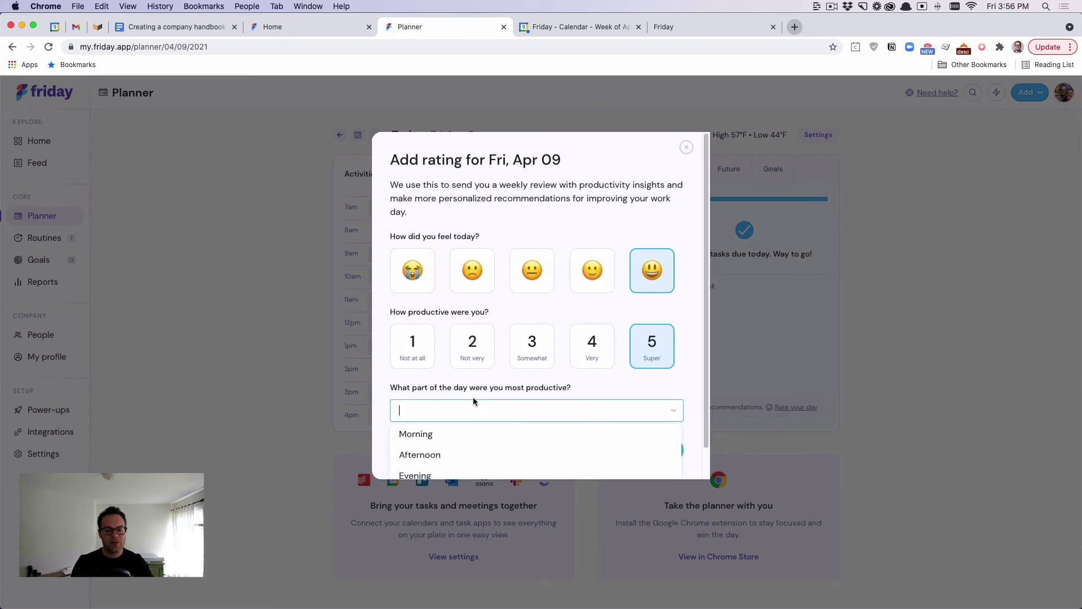
left_click(466, 441)
left_click(482, 433)
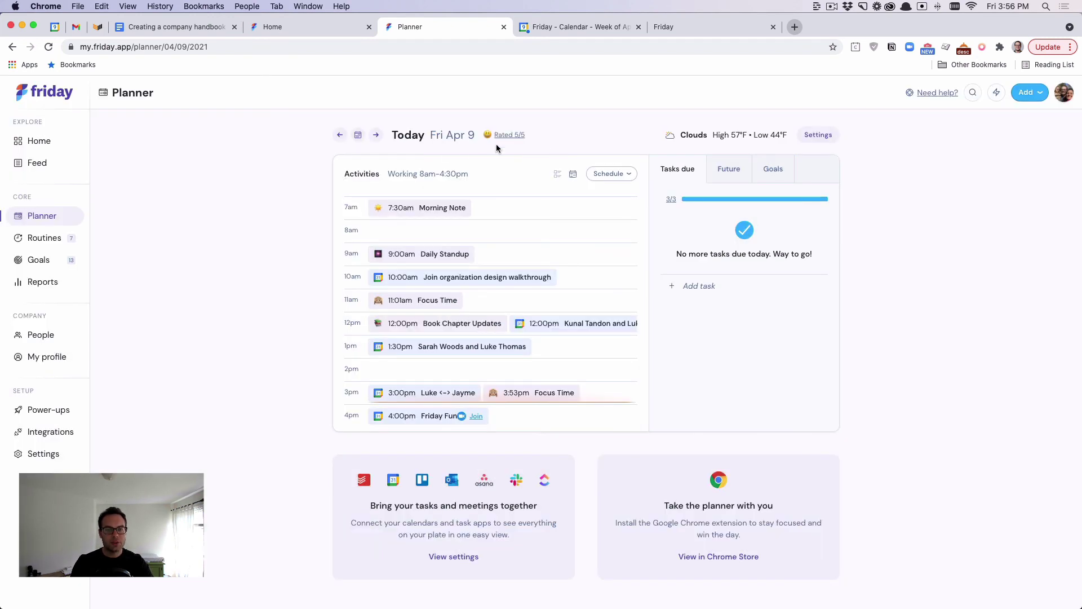